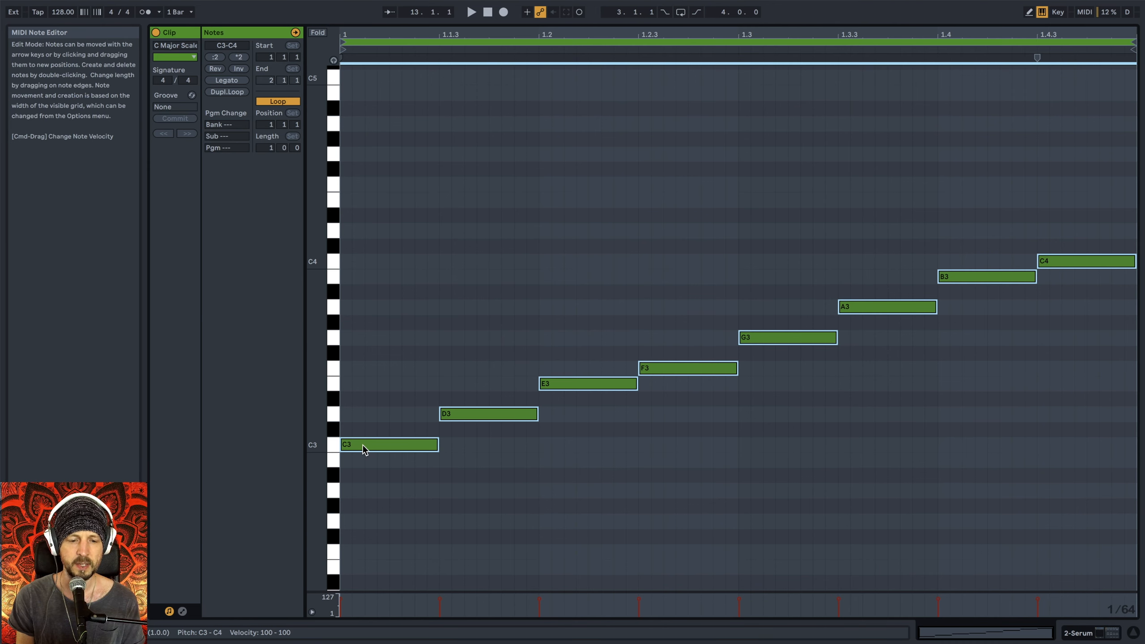
Transpose the whole C major scale to start on D#3 and on A2, auditioning each version, and return it to C3
drag(362, 444, 364, 400)
key(space)
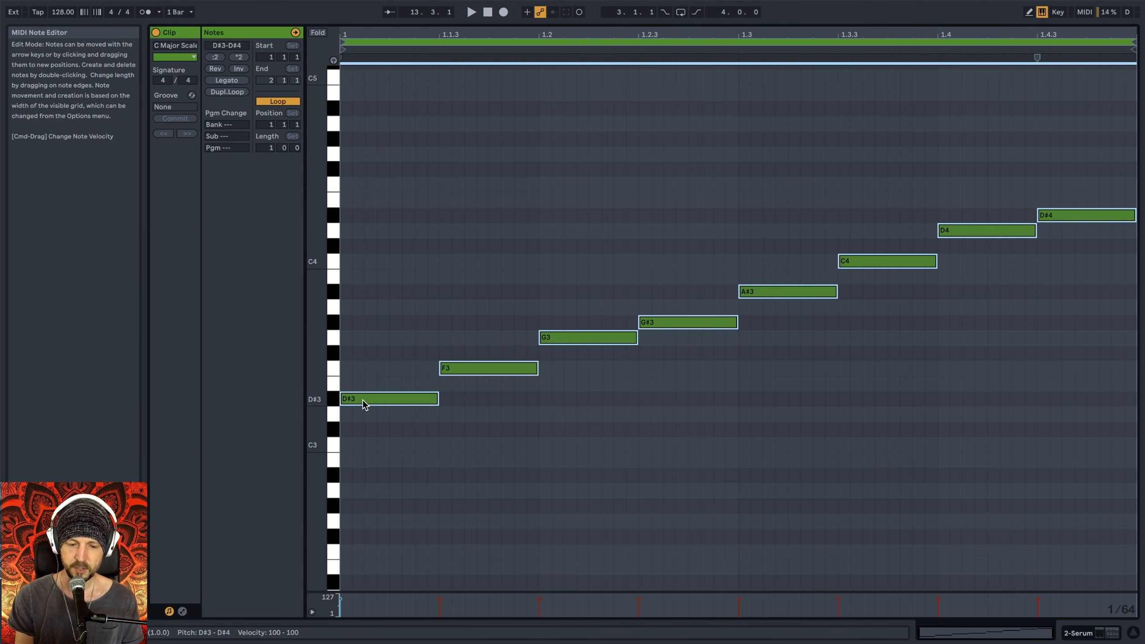
drag(364, 404, 362, 491)
key(space)
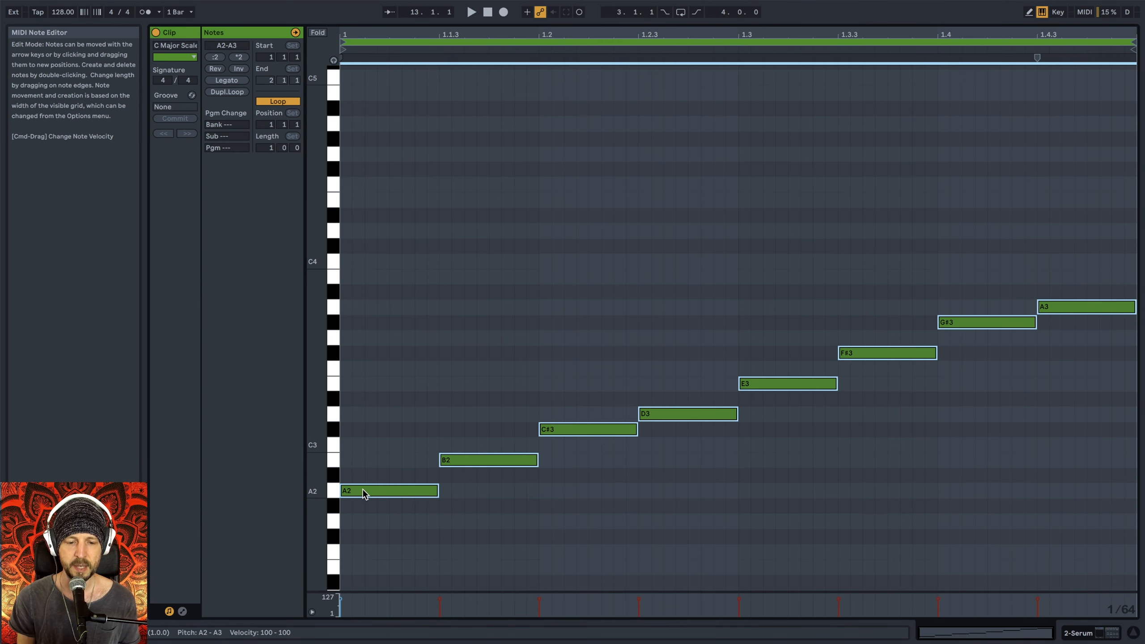
drag(363, 490, 370, 442)
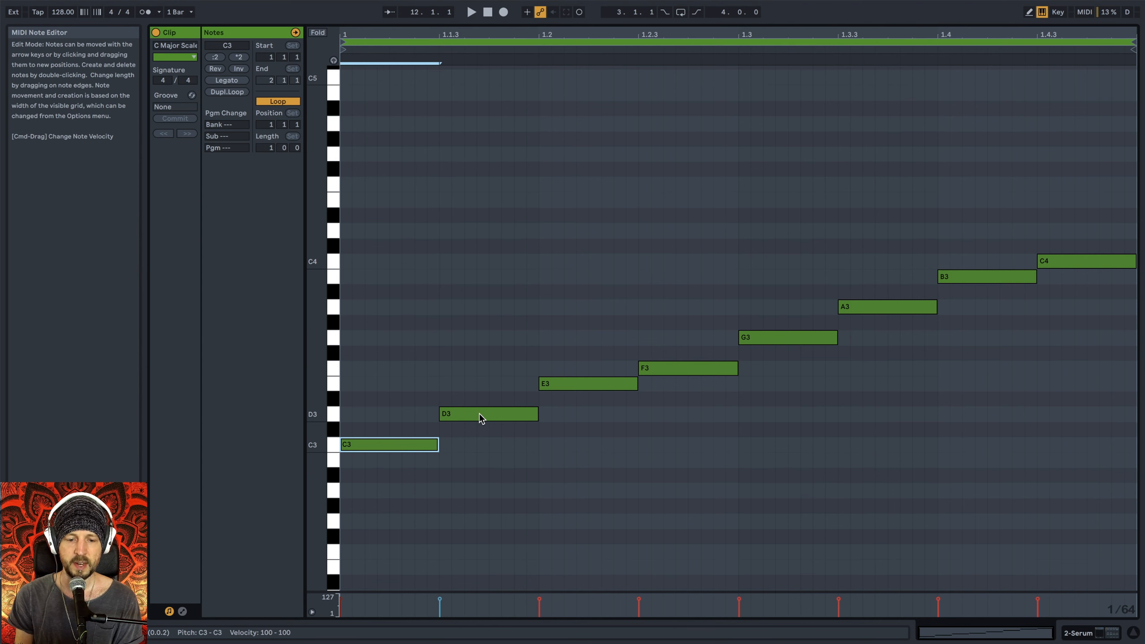
Stack a C major triad at the clip's start by copying the E3 and G3 scale notes above C3
click(588, 386)
drag(588, 386, 385, 387)
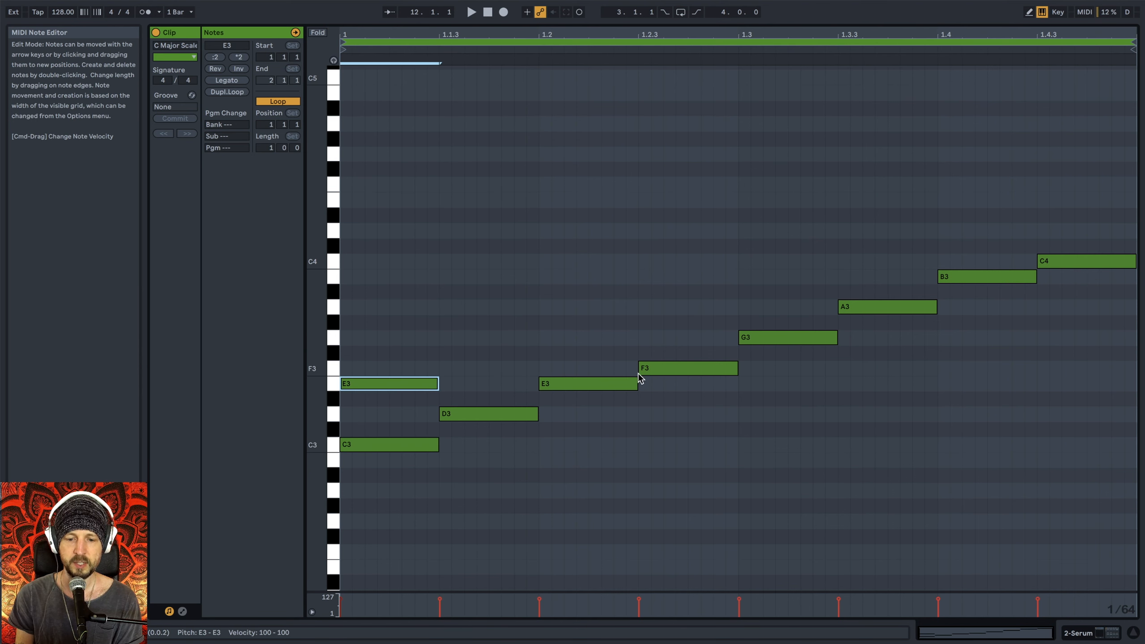
drag(760, 339, 365, 341)
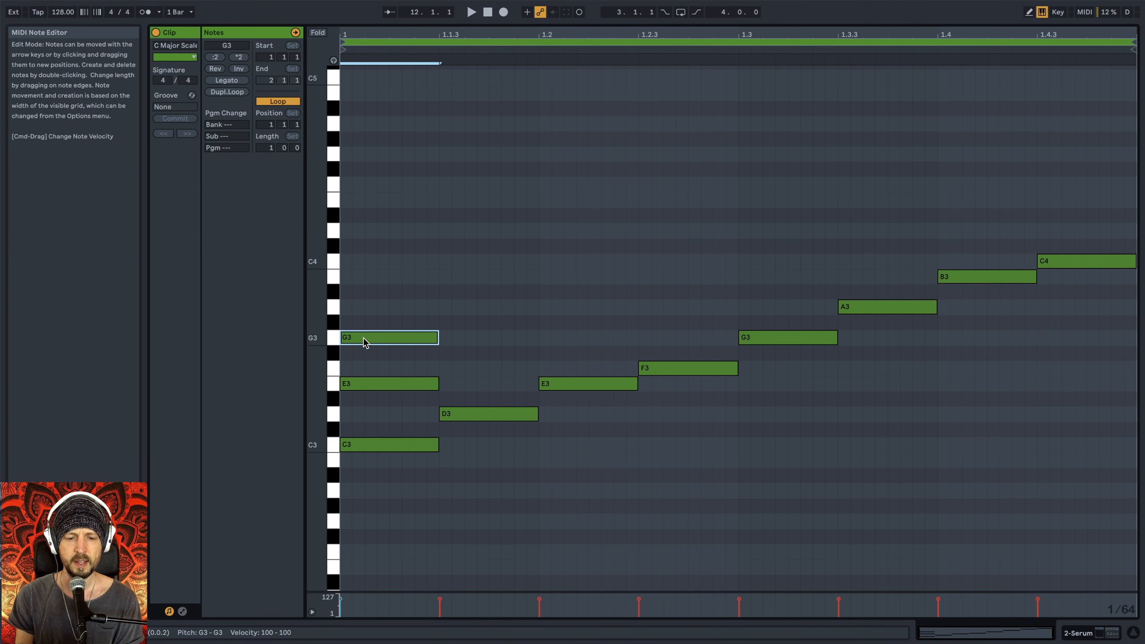
drag(372, 261, 417, 470)
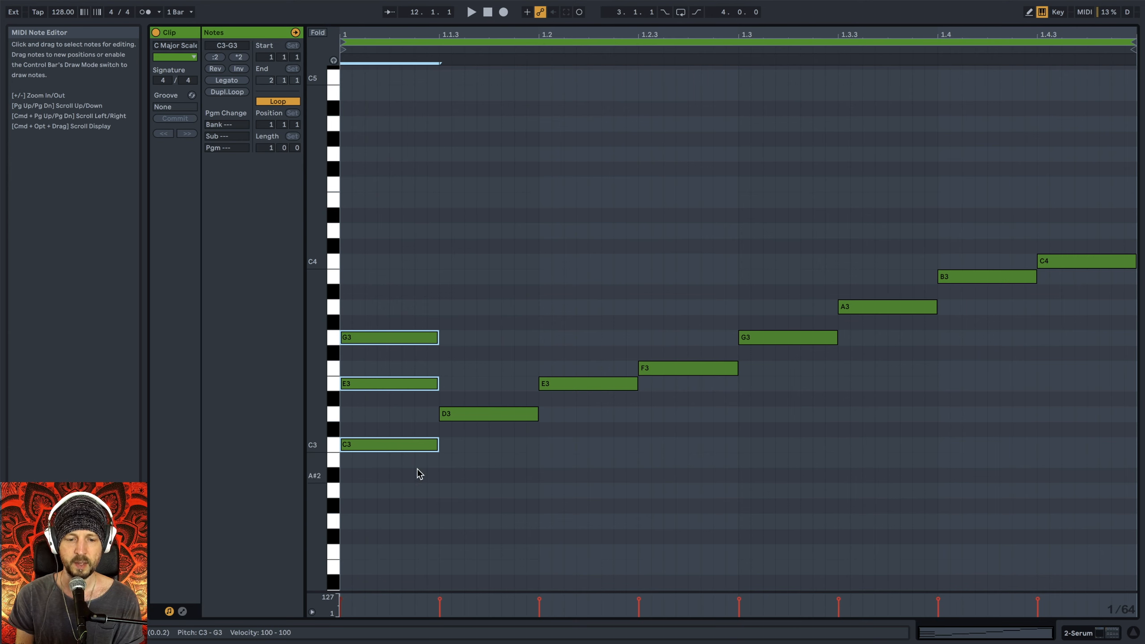
drag(399, 294, 398, 480)
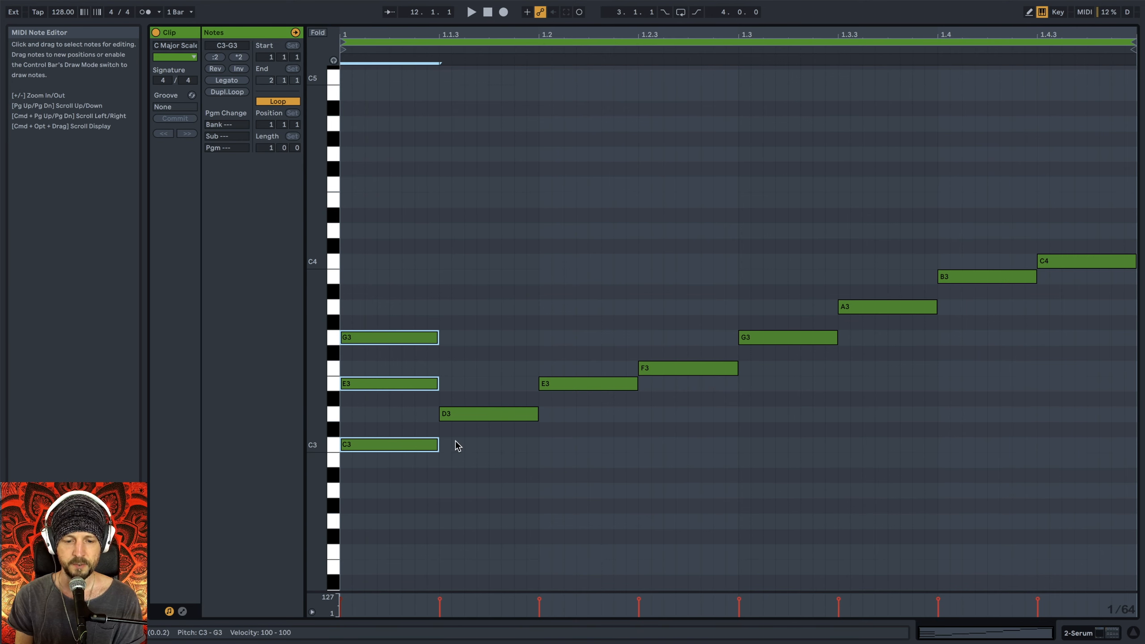
Stack a D minor triad at 1.1.3 by copying the F3 and A3 scale notes above D3
click(503, 418)
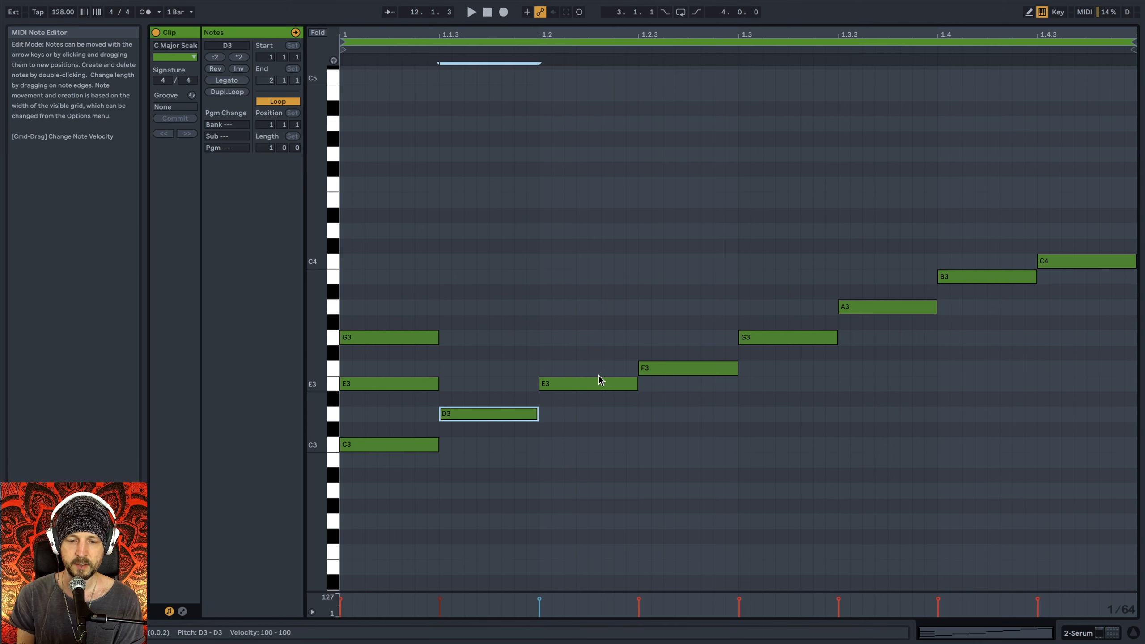
drag(676, 367, 479, 367)
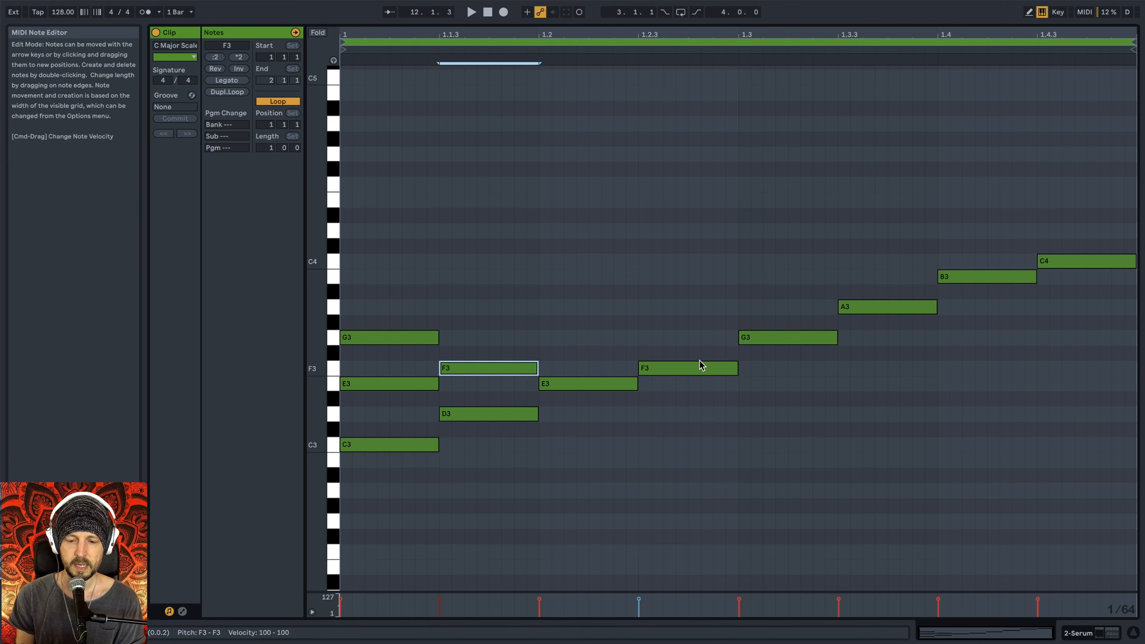
drag(864, 308, 476, 454)
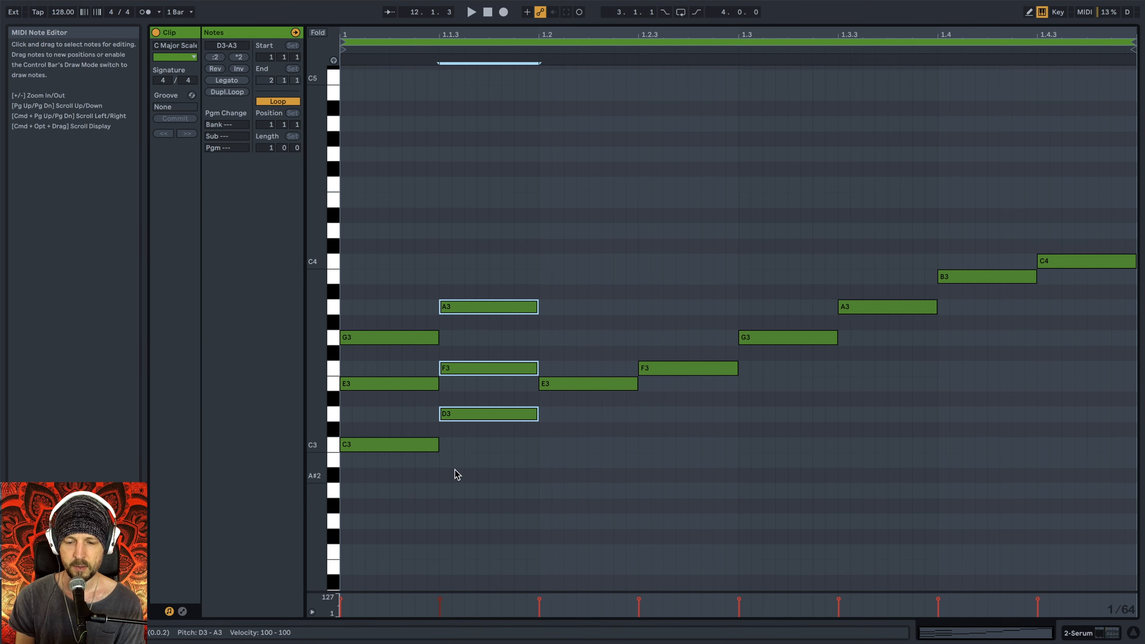
click(409, 497)
mouse_move(409, 497)
mouse_down()
mouse_move(935, 396)
mouse_move(1013, 304)
mouse_up()
click(833, 460)
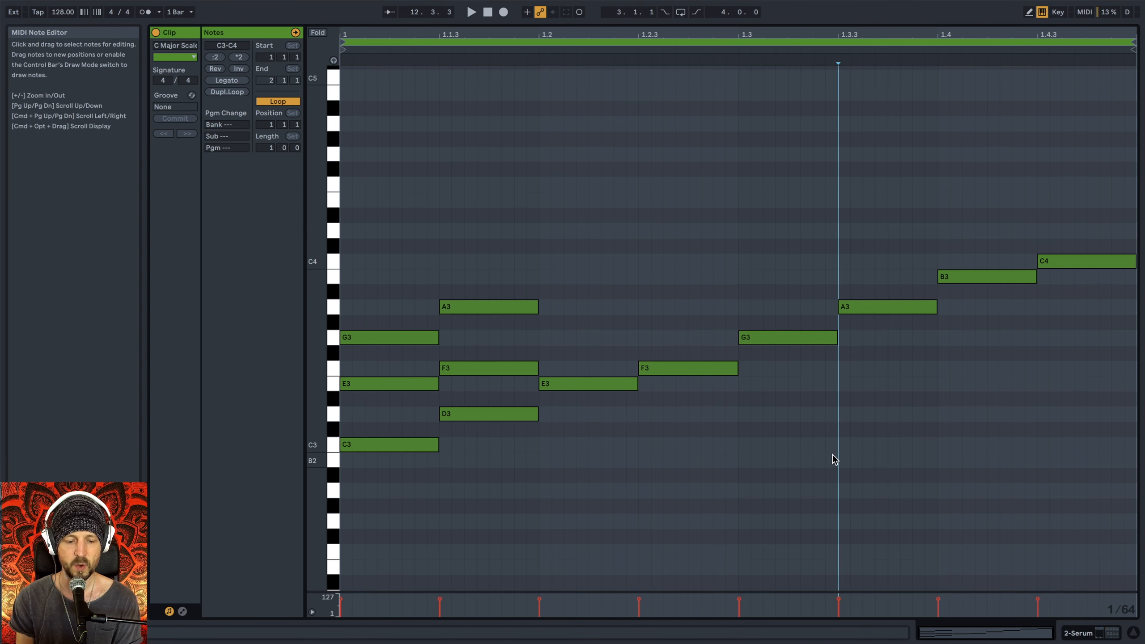
Switch to the Major/Minor Keys folder in Finder, import C Major Chords.mid onto the Serum track at bar 14 and open the clip
key(shift+Tab)
key(super+Tab)
key(super+Tab)
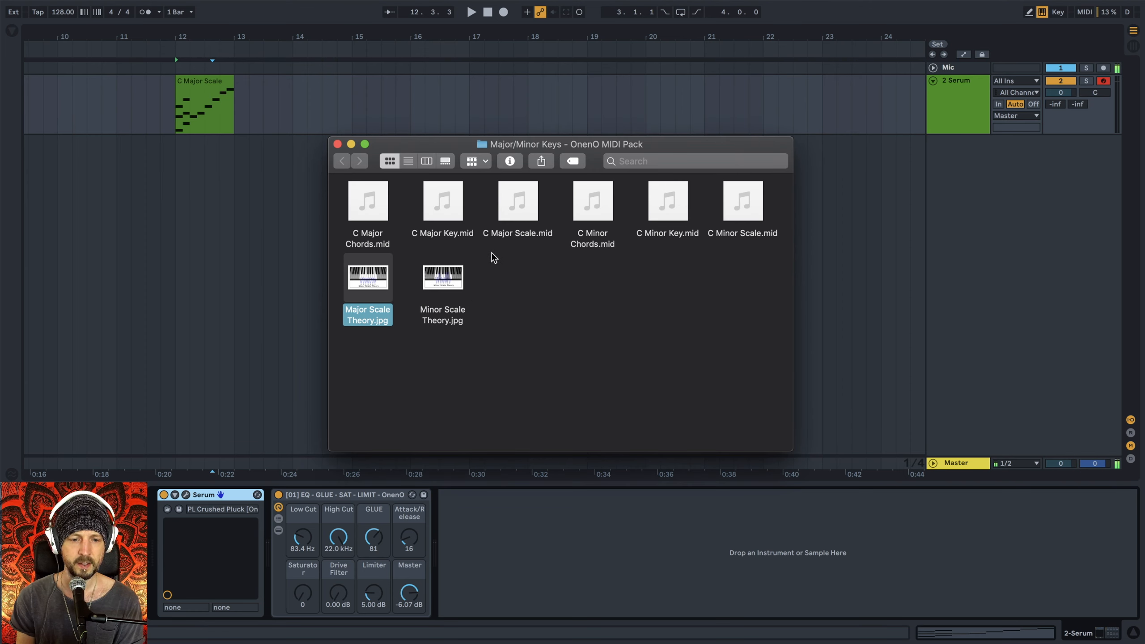
click(365, 217)
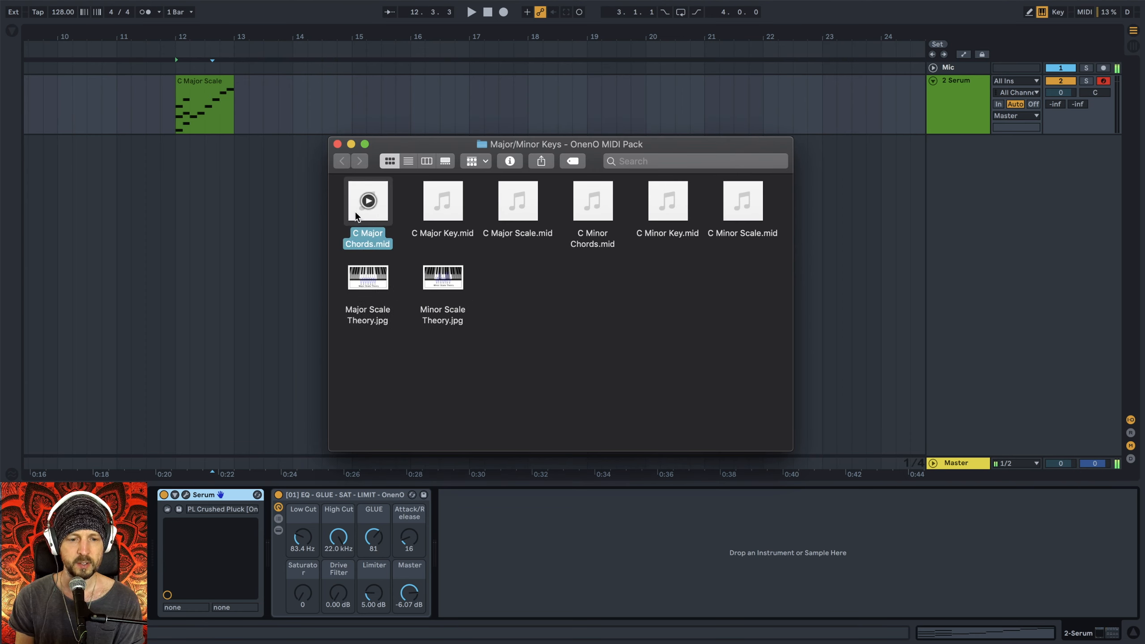
drag(356, 213, 294, 113)
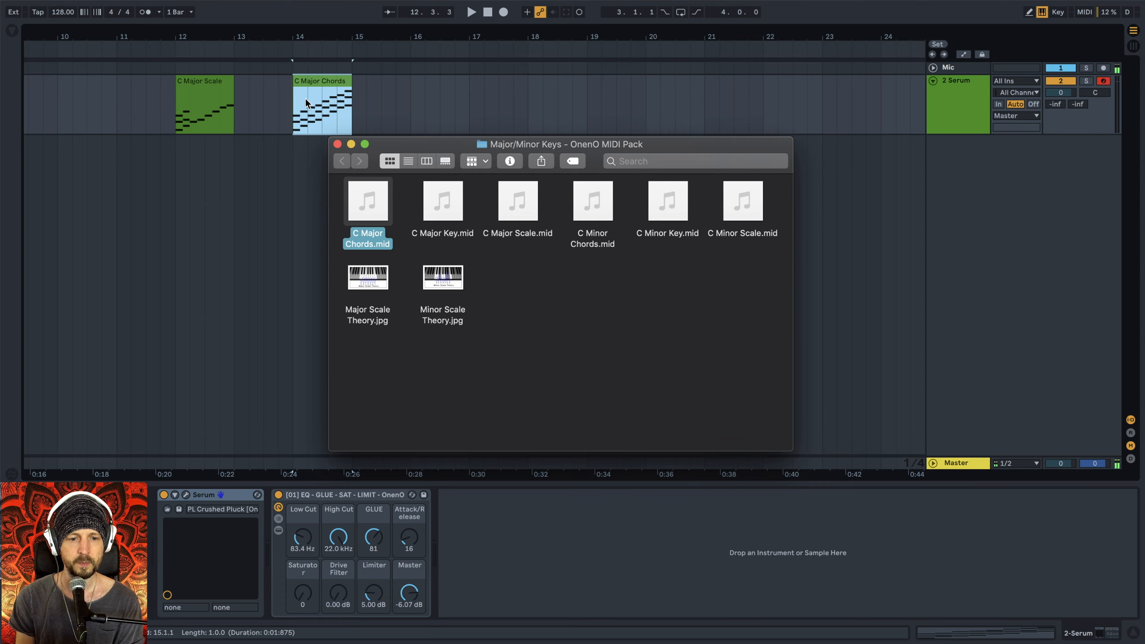
double_click(311, 83)
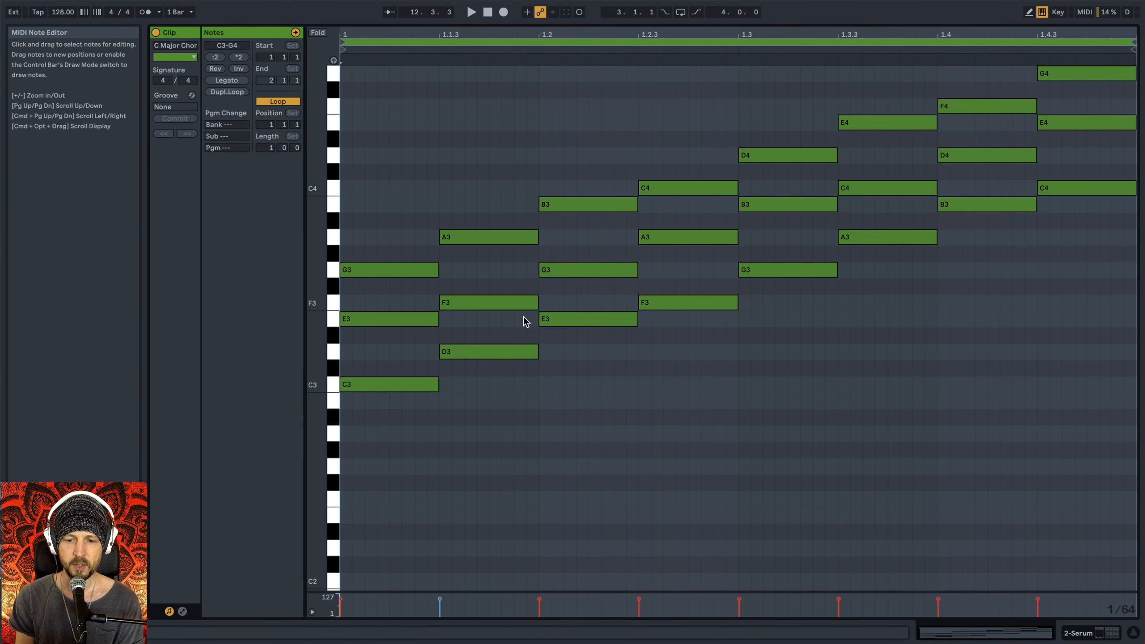
Audition the chords' root notes from C3 up to A3 one by one, and start playback of the C Major Chords clip
scroll(550, 353, up, 2)
scroll(550, 353, up, 1)
click(409, 431)
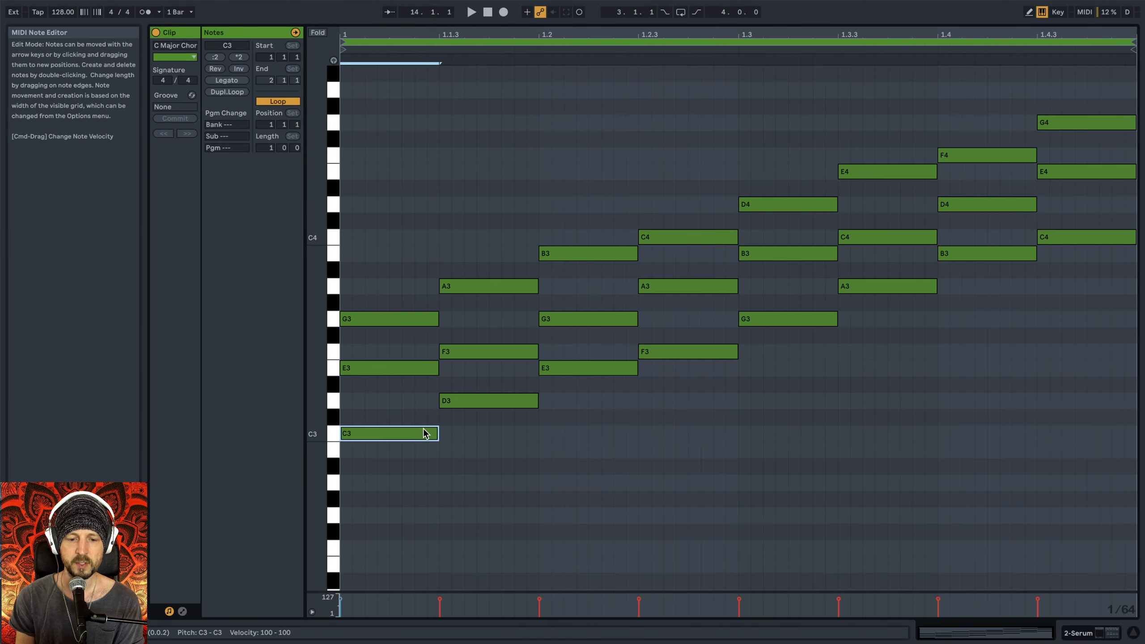
click(498, 401)
click(583, 369)
click(654, 356)
click(798, 320)
click(879, 286)
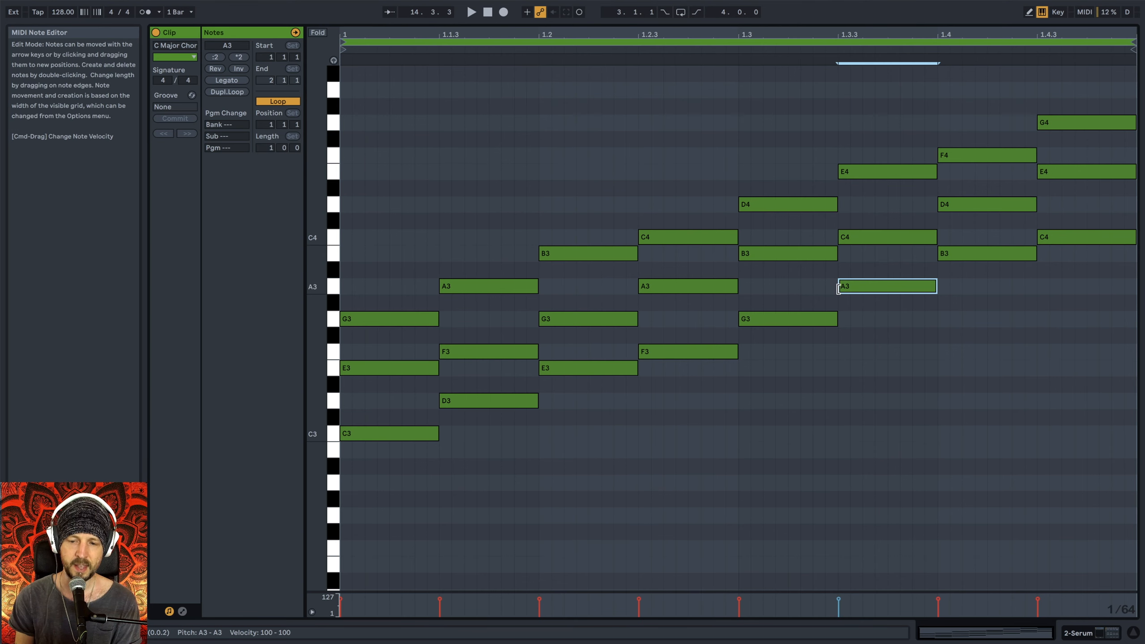
click(384, 541)
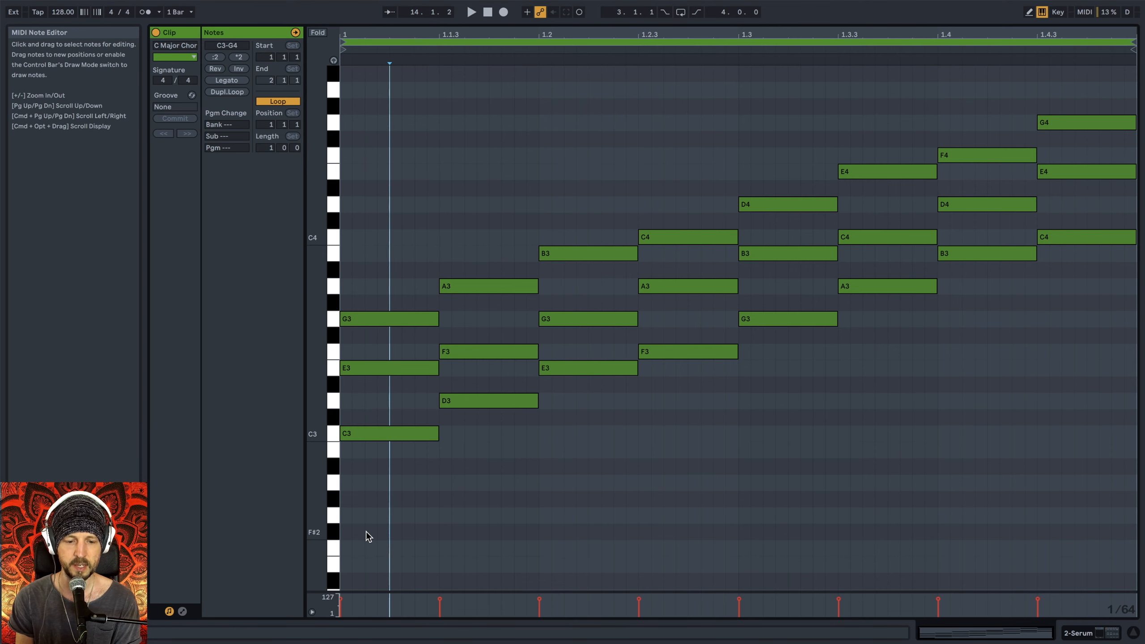
key(space)
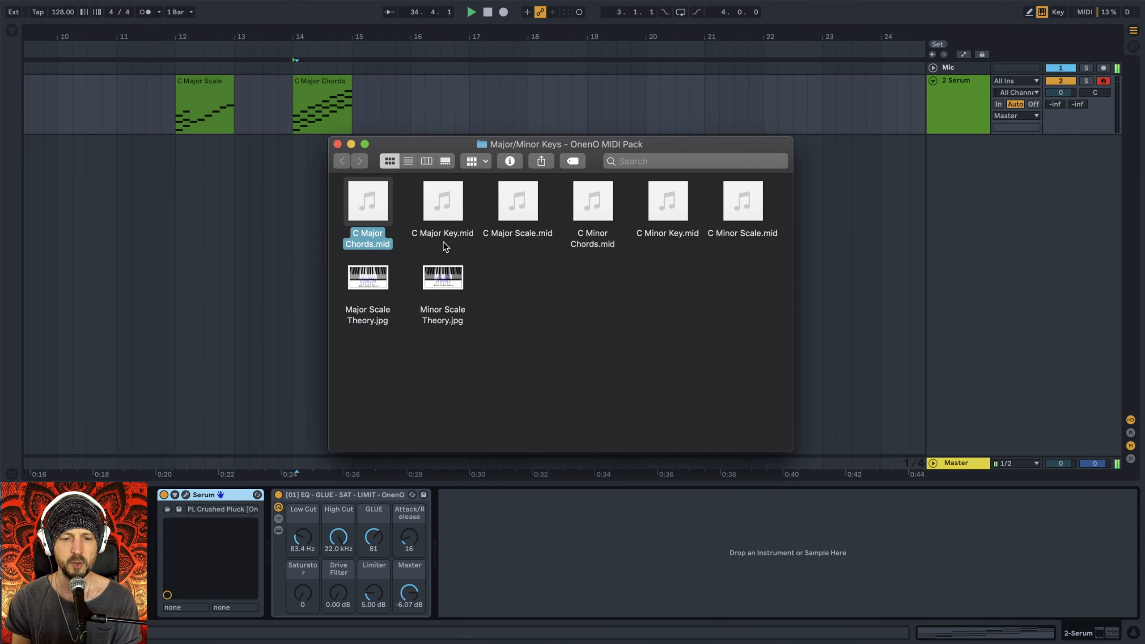
Import C Major Key.mid onto the Serum track at bar 16 and open its notes enlarged around the C3 to C4 octave
click(455, 209)
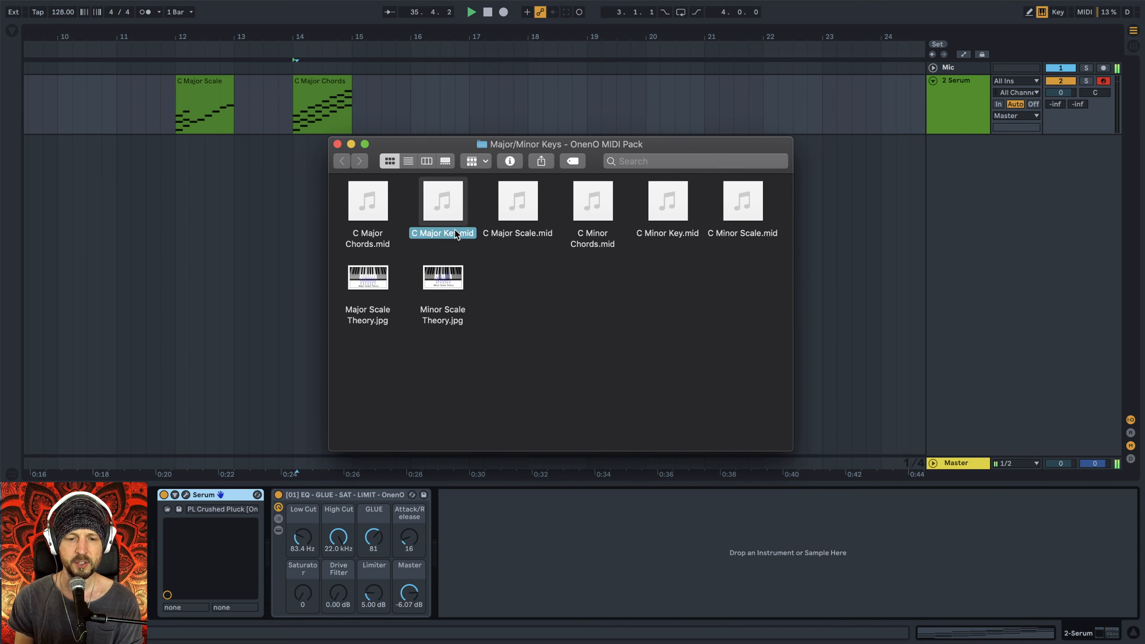
drag(451, 211, 413, 106)
click(431, 83)
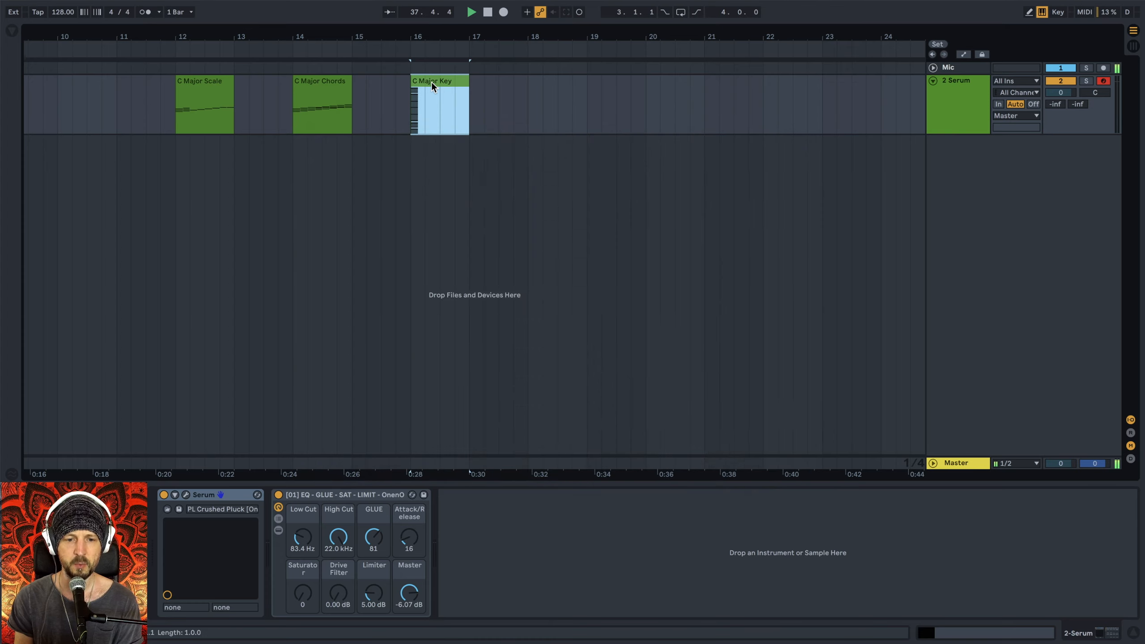
double_click(431, 83)
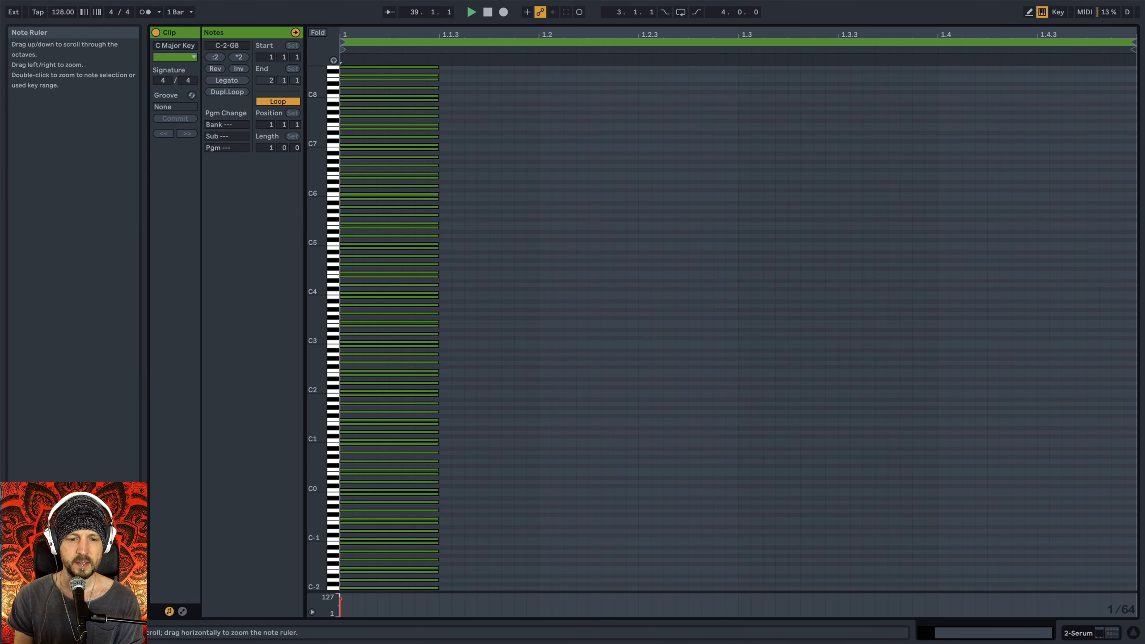
mouse_move(318, 322)
mouse_down()
mouse_move(348, 321)
mouse_move(361, 594)
mouse_move(319, 323)
mouse_up()
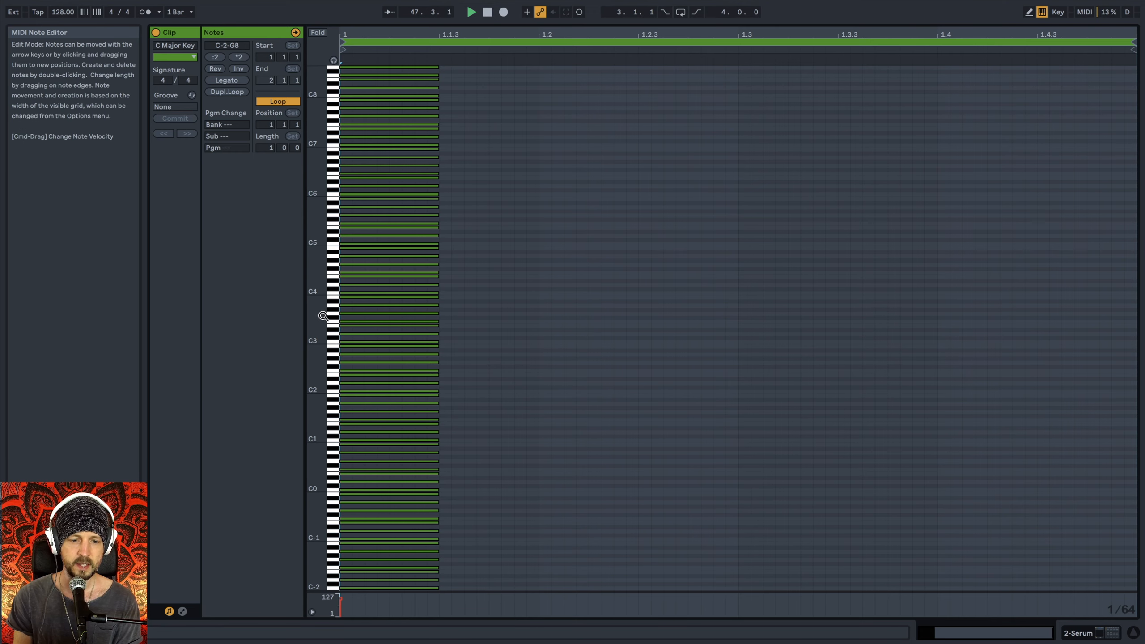
drag(323, 315, 319, 318)
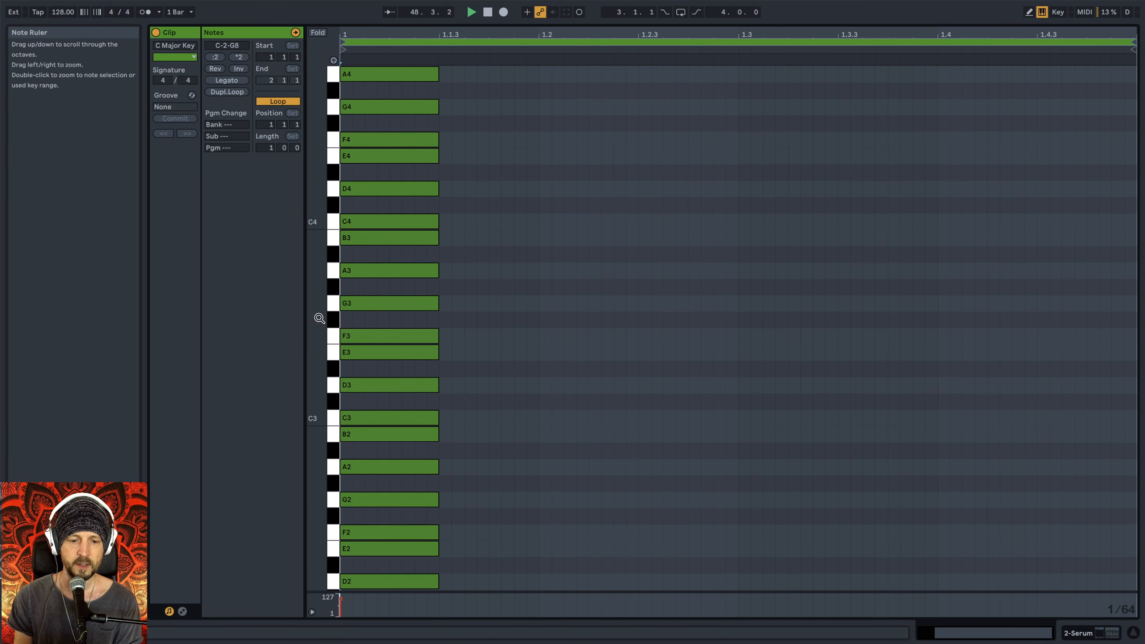
Add an eighth-note melody of C4, B3, G3, E3 and F3 beside the key notes, starting at beat 1.2
click(384, 419)
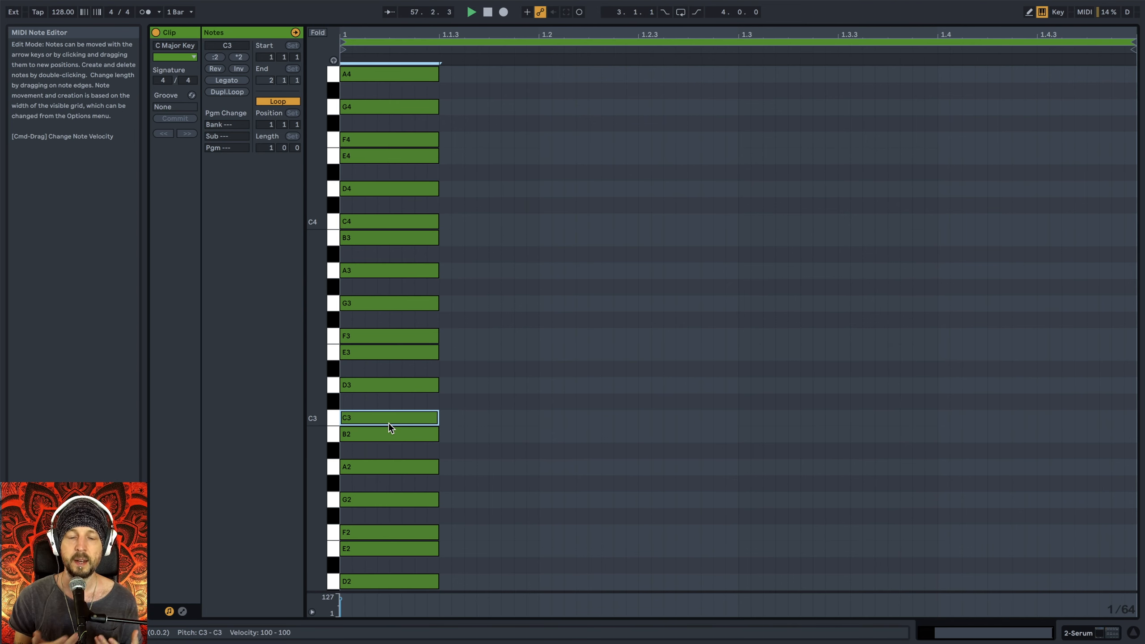
double_click(548, 222)
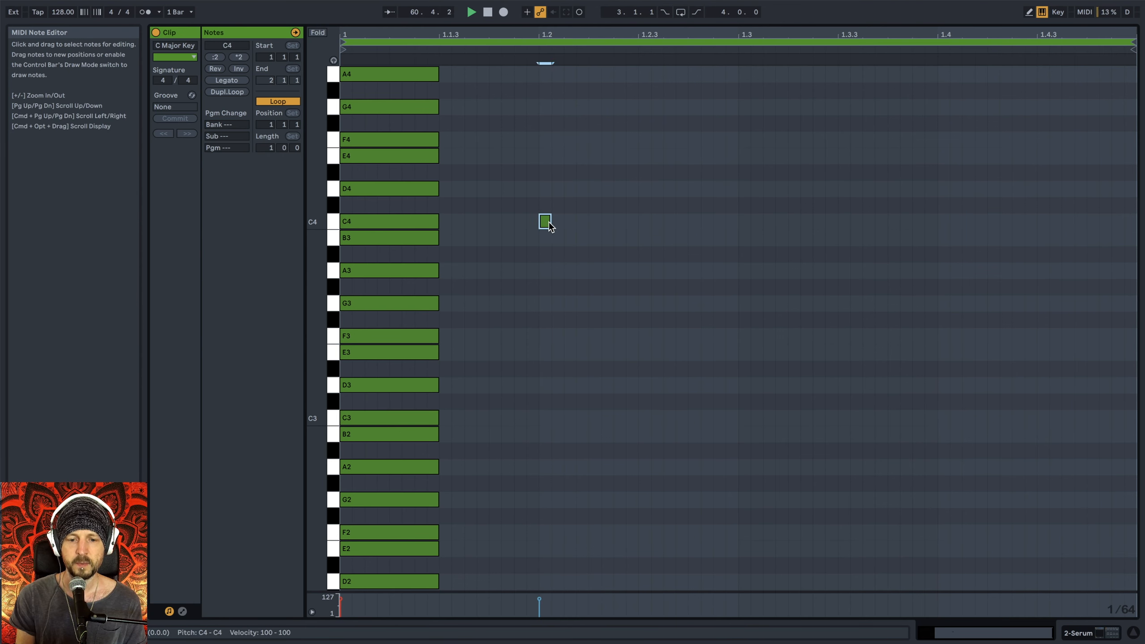
mouse_move(550, 223)
mouse_down()
mouse_move(626, 225)
mouse_move(685, 245)
mouse_move(768, 311)
mouse_move(886, 363)
mouse_move(967, 356)
mouse_move(980, 337)
mouse_up()
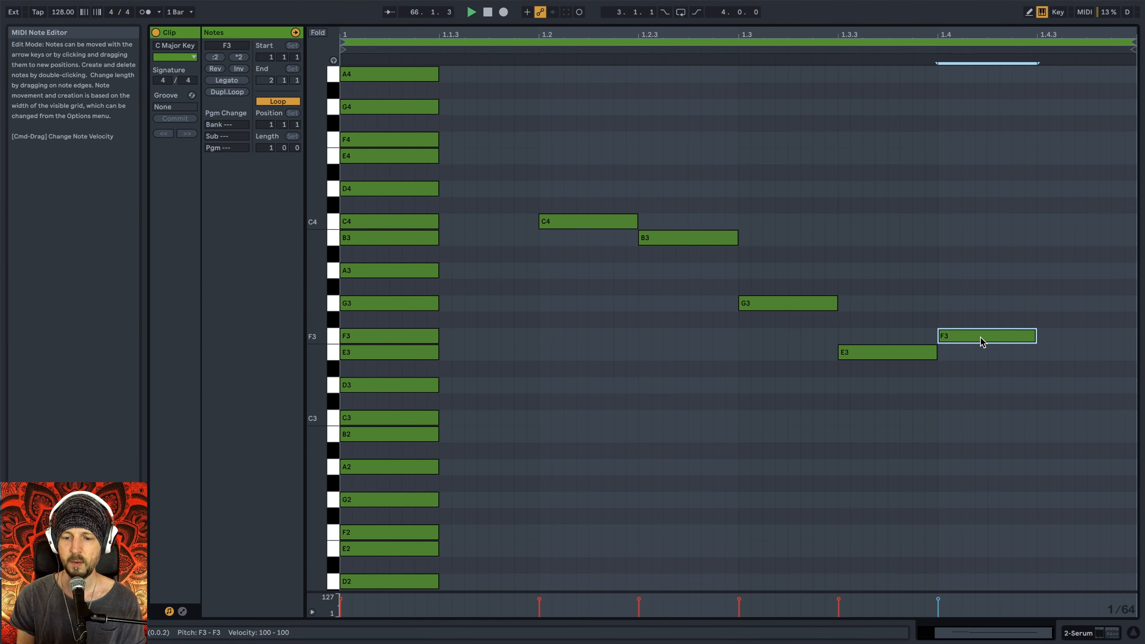
click(511, 50)
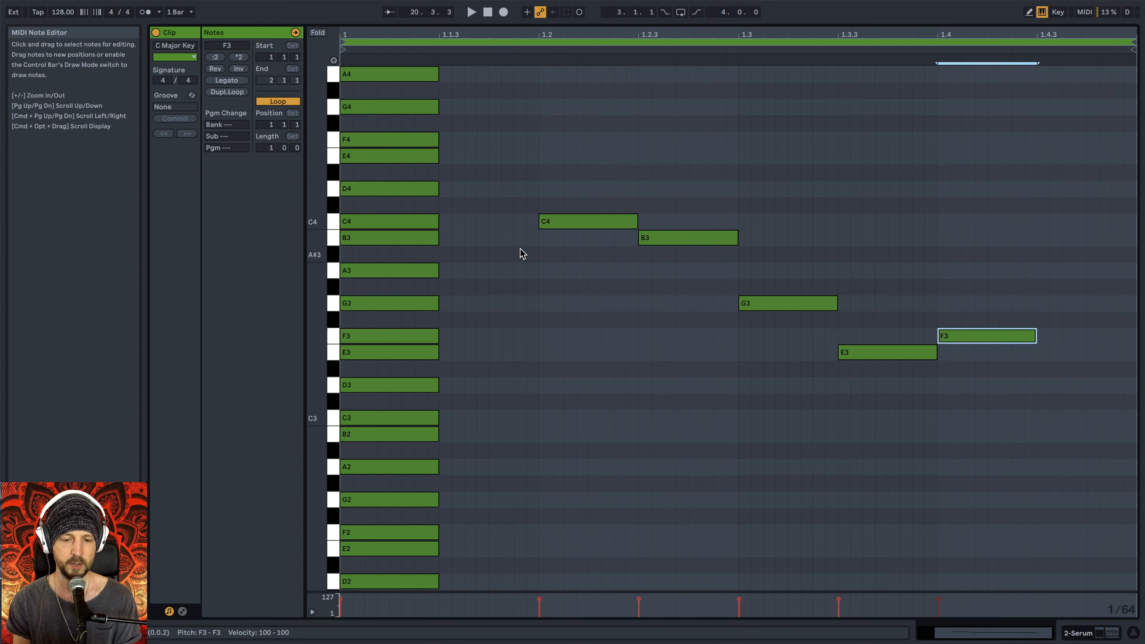
Return to the arrangement and delete the C Major Scale, C Major Chords and C Major Key clips from the Serum track
key(shift+Tab)
click(450, 85)
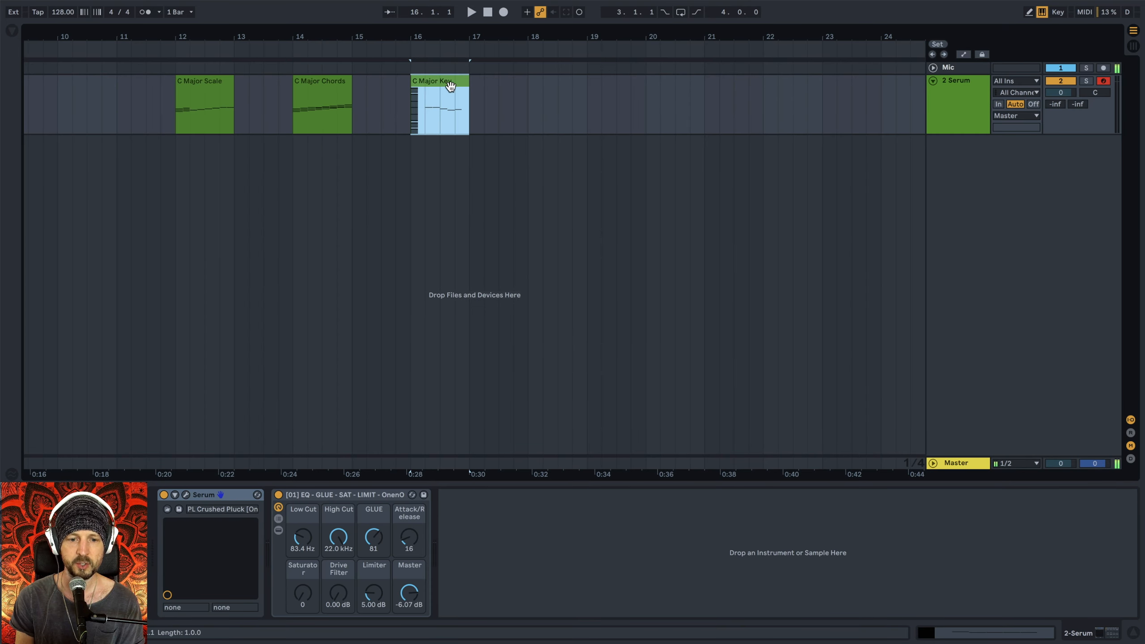
key(shift+Tab)
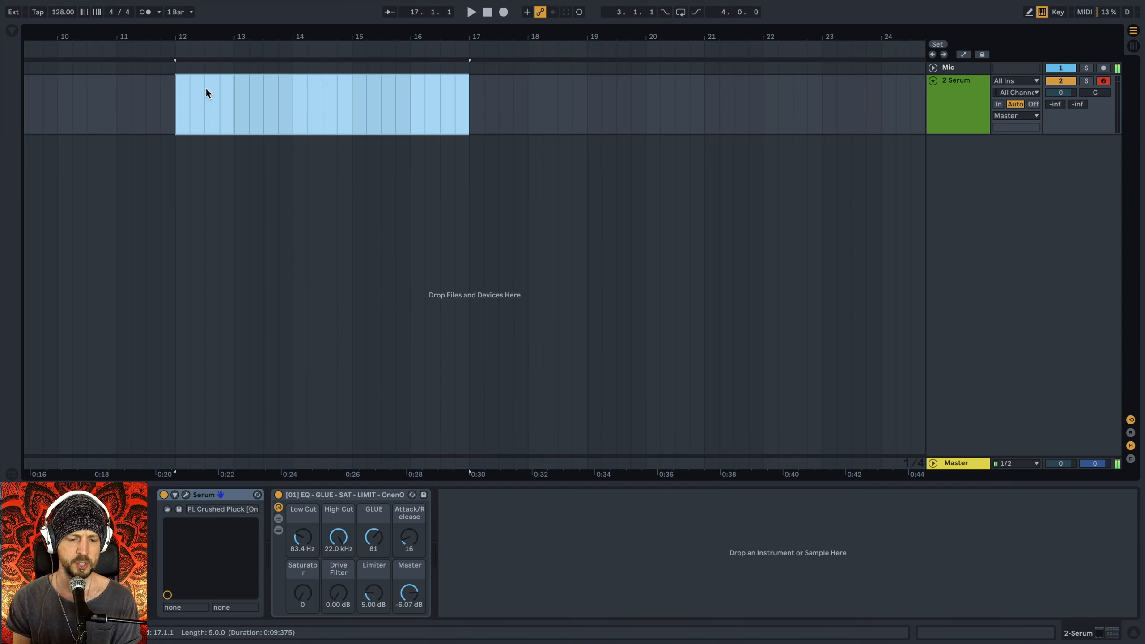
Switch to the Finder folder and import the C Minor Chords, Key and Scale MIDI files together onto the Serum track at bar 12
key(super+Tab)
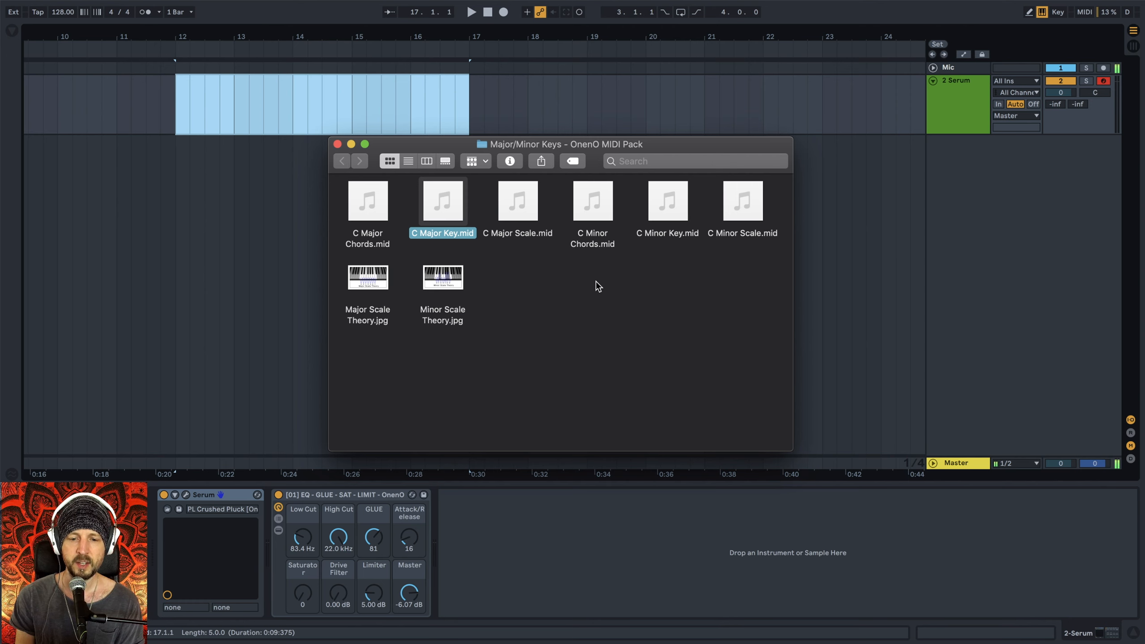
click(597, 283)
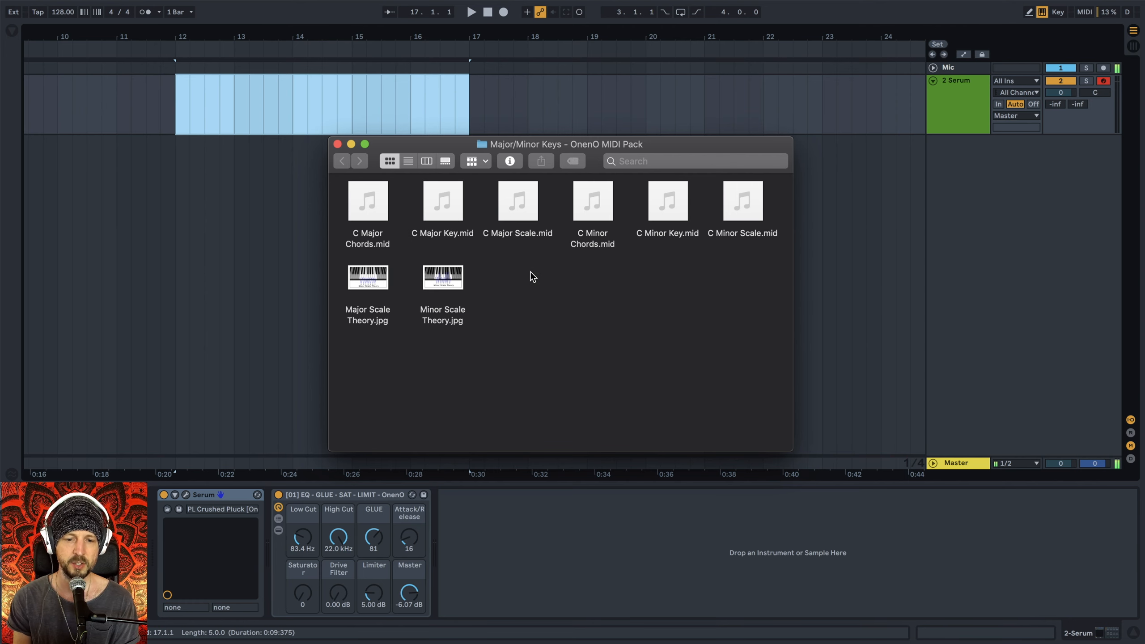
drag(592, 263, 703, 212)
drag(602, 212, 181, 109)
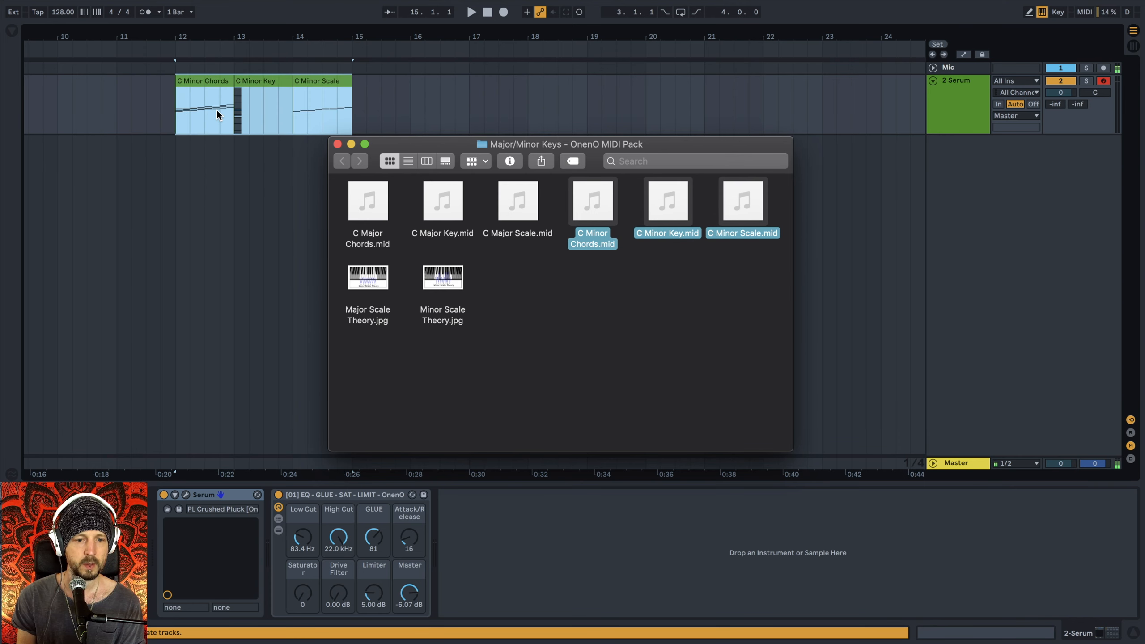
Move the C Minor Scale clip to bar 15 and play it with its notes open
click(301, 86)
drag(325, 87, 383, 90)
double_click(384, 92)
key(space)
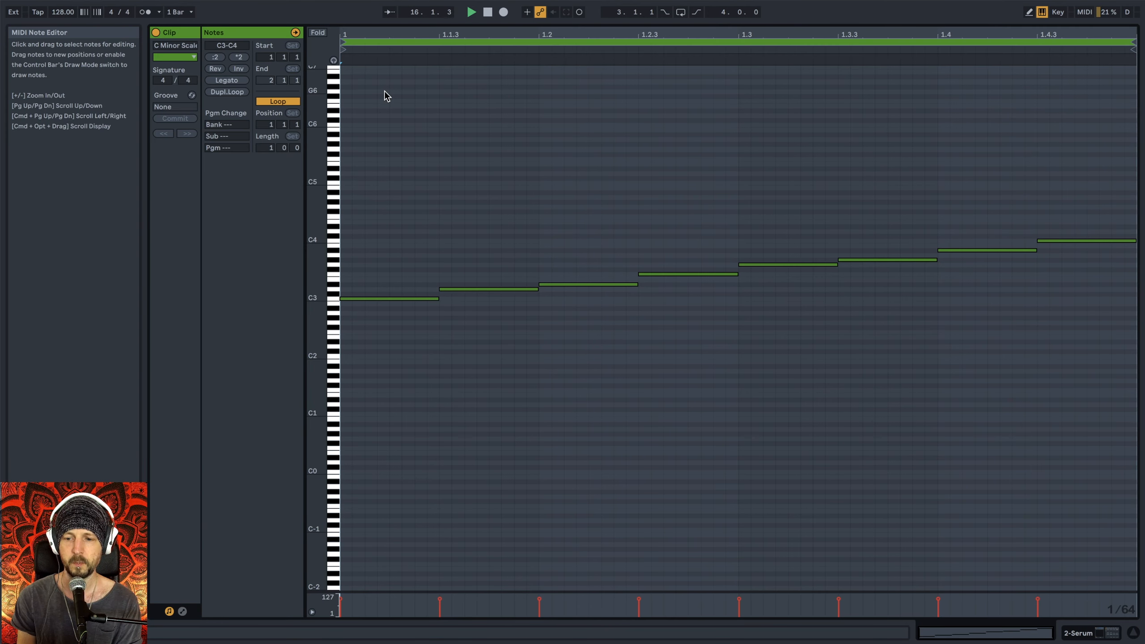
key(space)
key(shift+Tab)
Move the C Minor Scale clip to about 16.2 and the C Minor Chords clip to about 17.3, and play the chords
drag(384, 91, 460, 93)
drag(207, 87, 536, 107)
key(shift+Tab)
key(space)
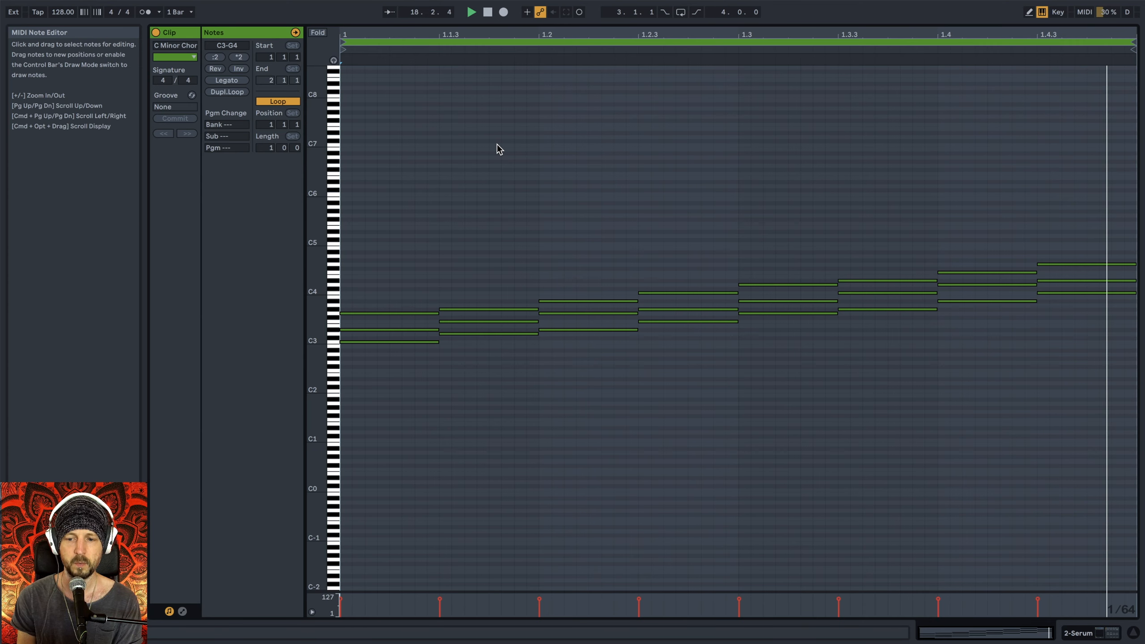
key(space)
key(shift+Tab)
Examine the notes of the C Minor Key clip at close range and return to the arrangement
click(253, 95)
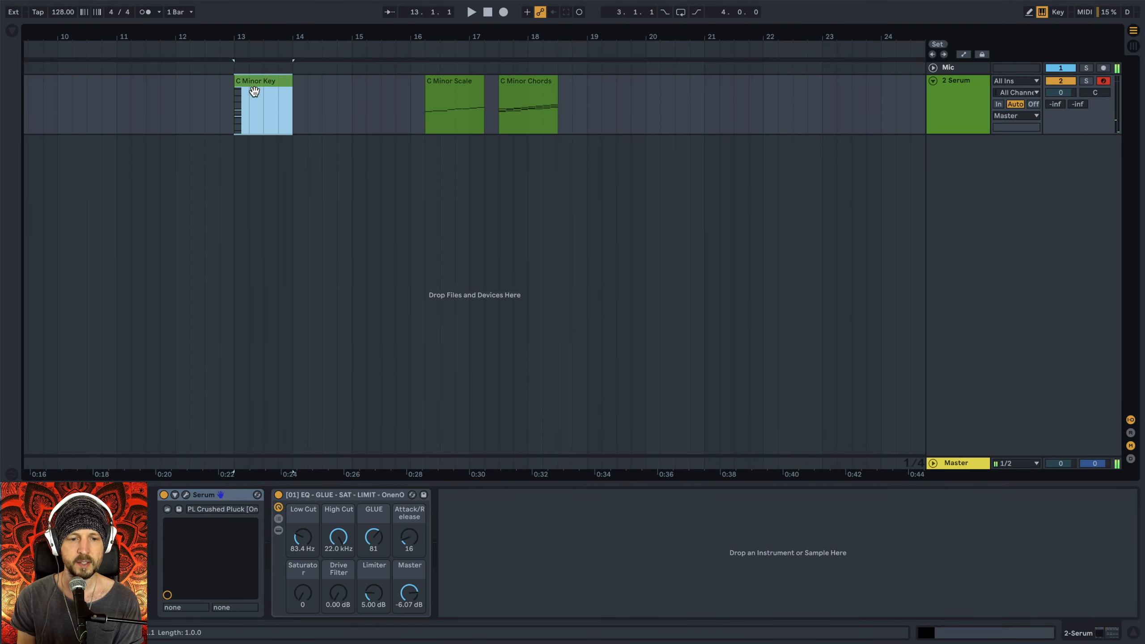
key(shift+Tab)
mouse_move(319, 342)
mouse_down()
mouse_move(352, 341)
mouse_move(320, 342)
mouse_up()
key(shift+Tab)
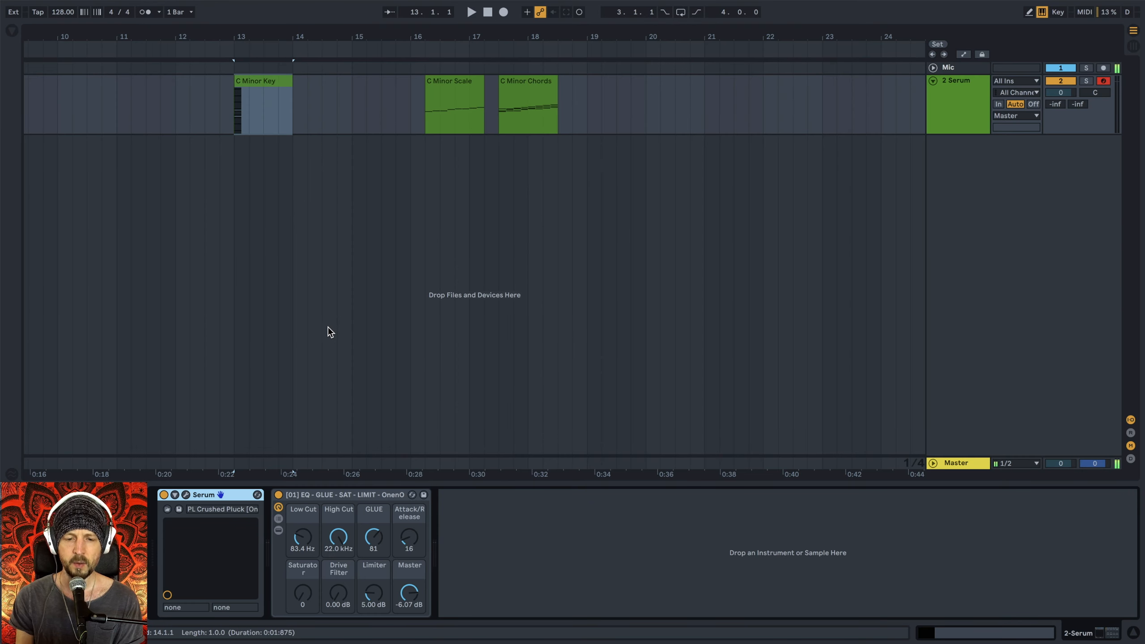
Switch to the Finder folder and select Minor Scale Theory.jpg
key(super+Tab)
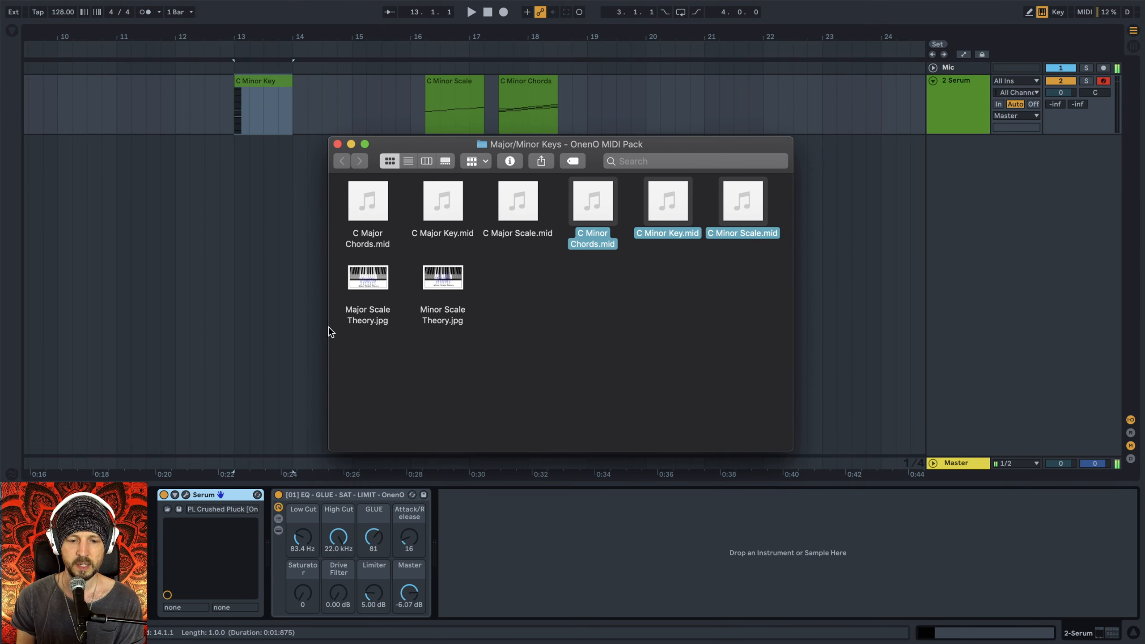
click(453, 287)
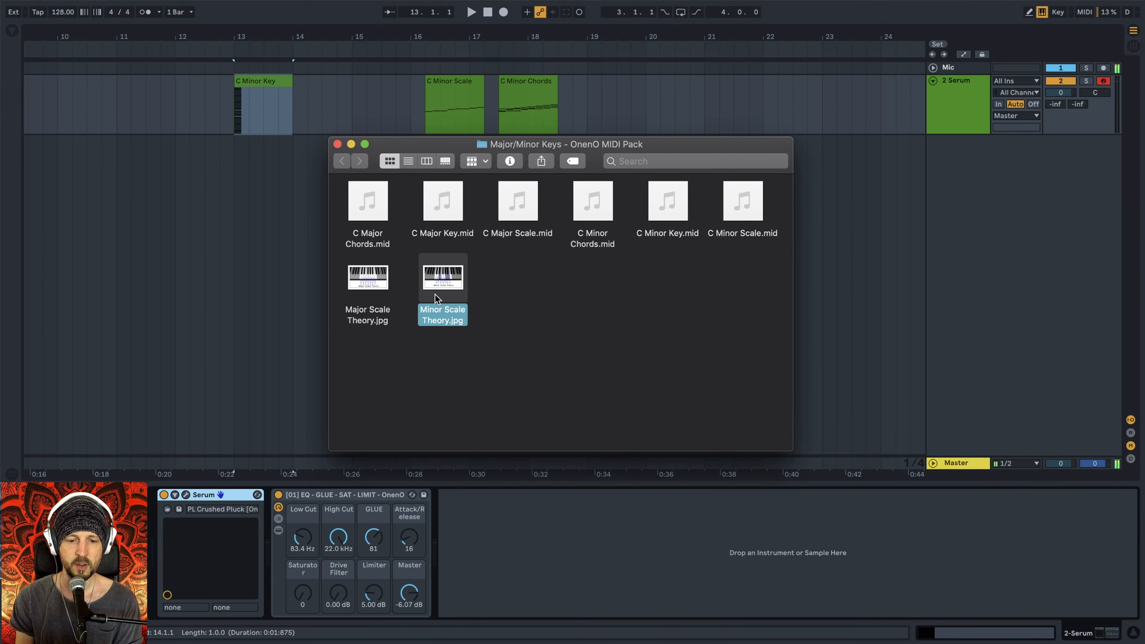